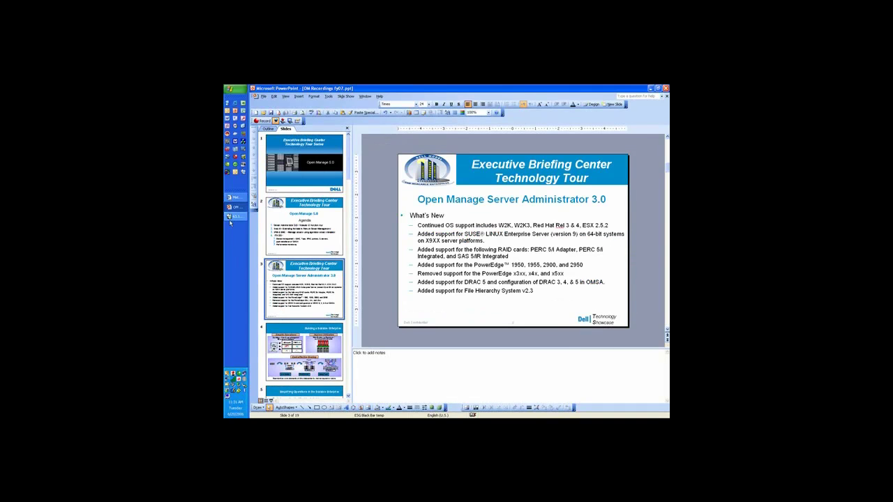
Switch to the Dell OpenManage Server Administrator console and review the system's hardware, alert and command logs.
{"action": "left_click", "coordinate": [237, 217]}
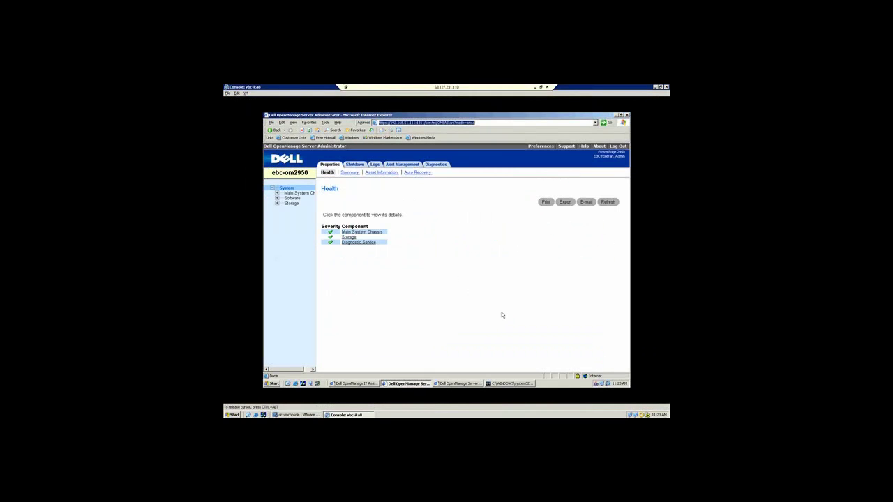
{"action": "left_click", "coordinate": [494, 122]}
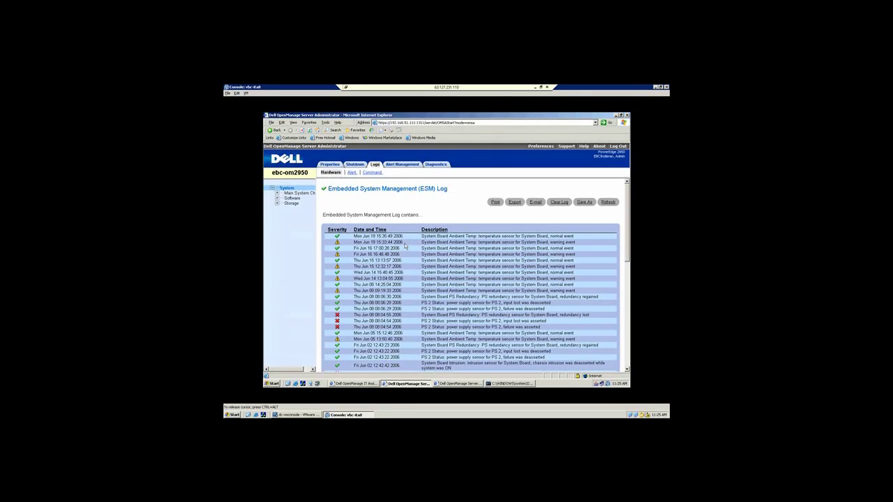
{"action": "left_click", "coordinate": [351, 174]}
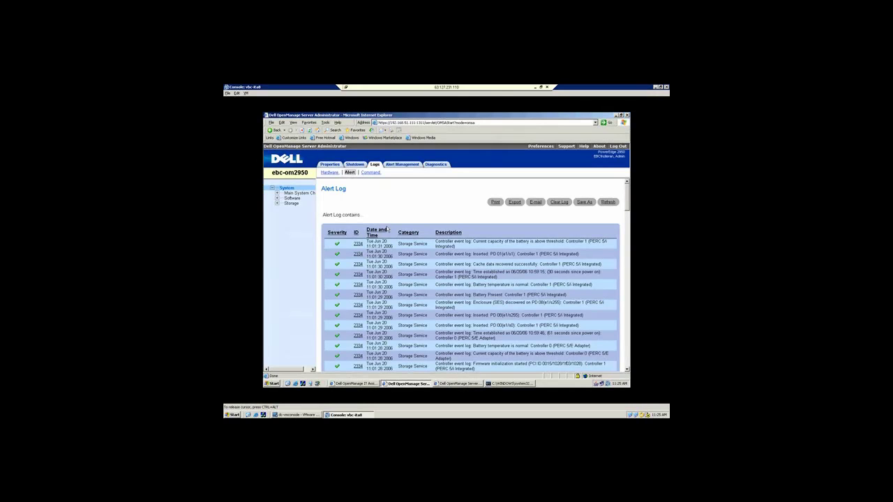
{"action": "left_click", "coordinate": [370, 173]}
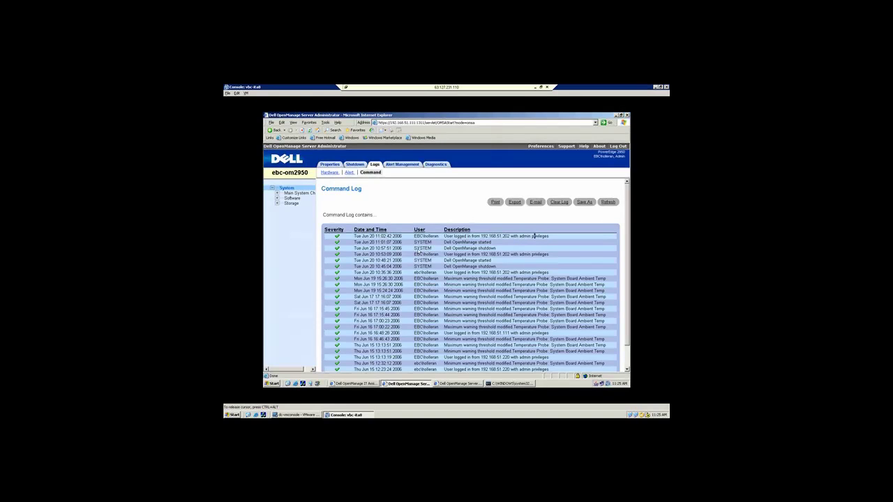
Examine the system's alert actions and its diagnostics pages, including test selection and hardware configuration changes.
{"action": "left_click", "coordinate": [403, 164]}
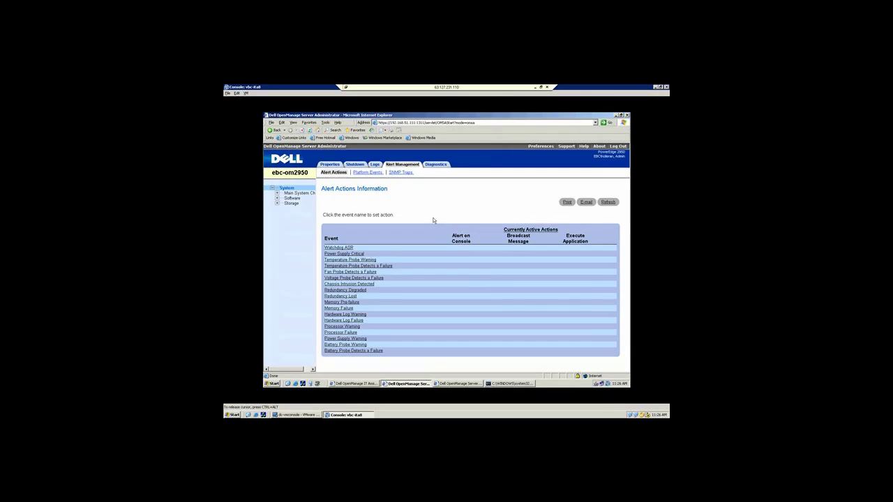
{"action": "left_click", "coordinate": [438, 166]}
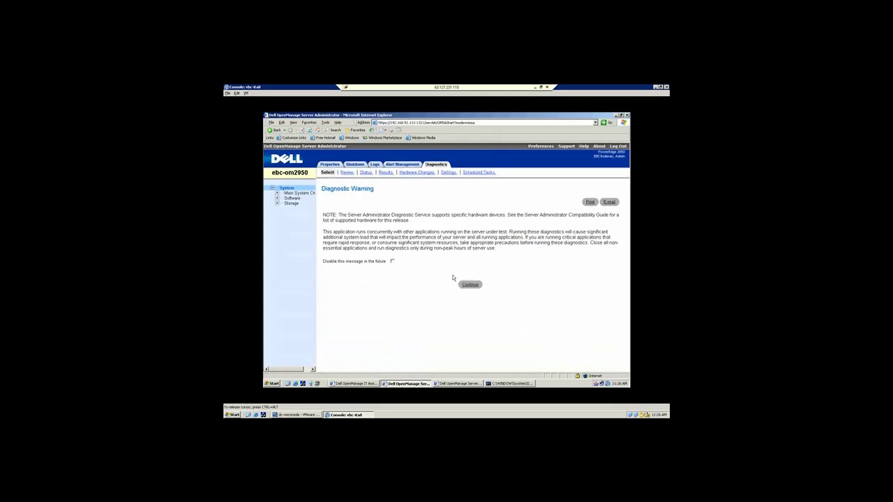
{"action": "left_click", "coordinate": [470, 284]}
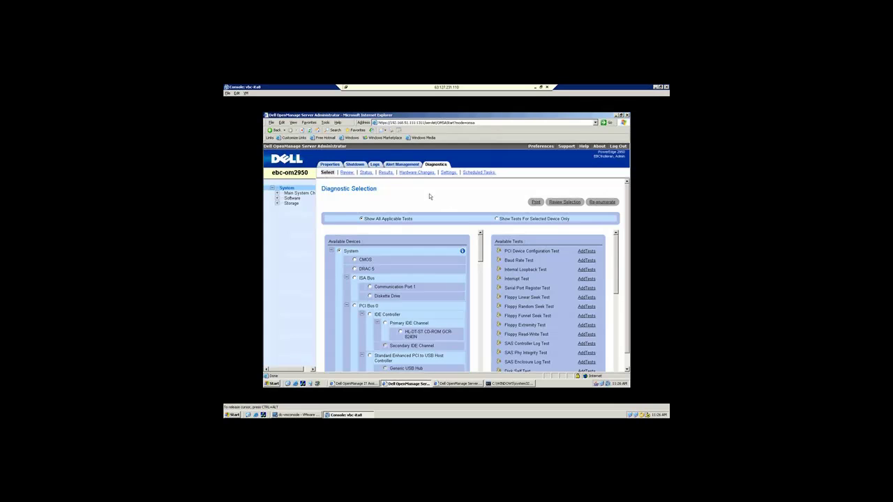
{"action": "left_click", "coordinate": [412, 173]}
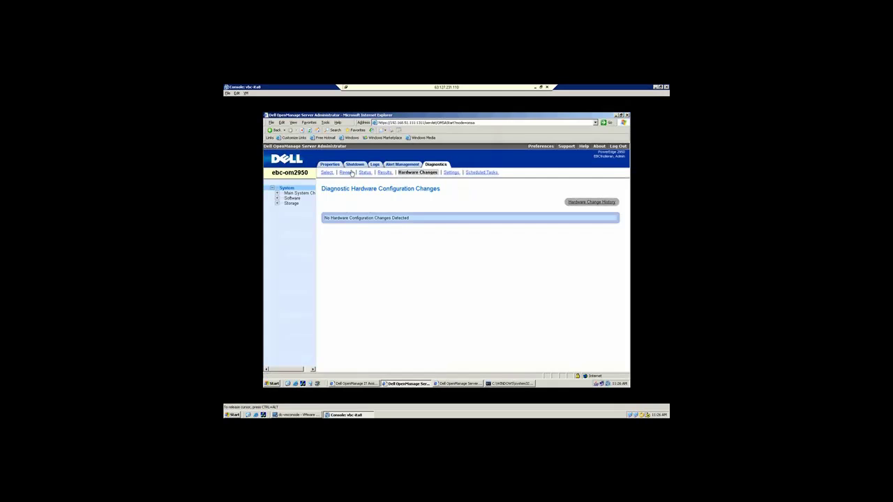
{"action": "left_click", "coordinate": [347, 174]}
Examine the Main System Chassis information and the BIOS setup settings, including the serial communications section.
{"action": "left_click", "coordinate": [277, 194]}
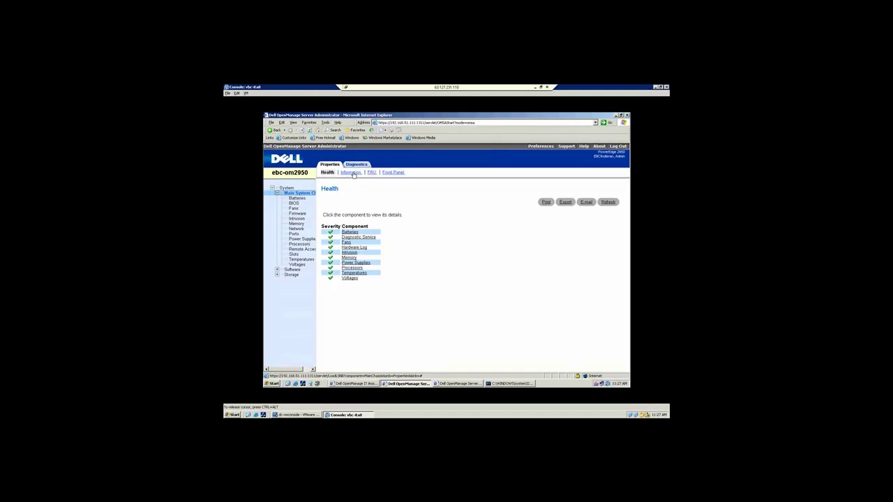
{"action": "left_click", "coordinate": [353, 173]}
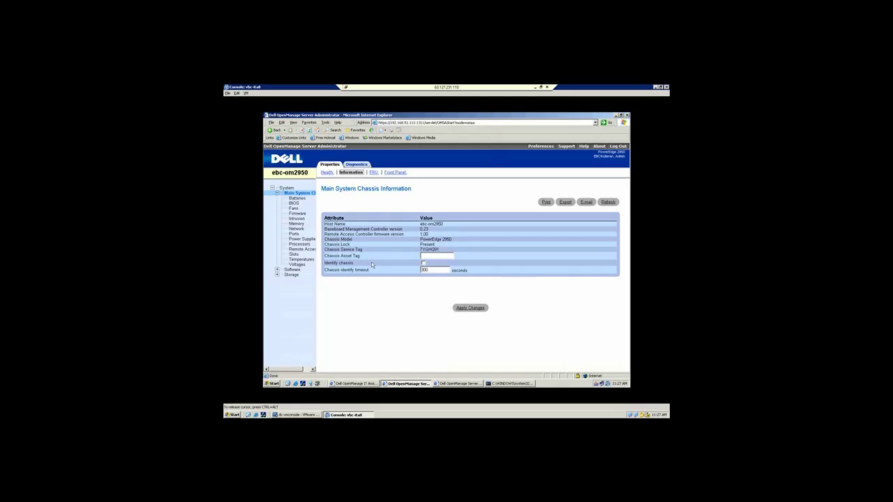
{"action": "left_click", "coordinate": [293, 204]}
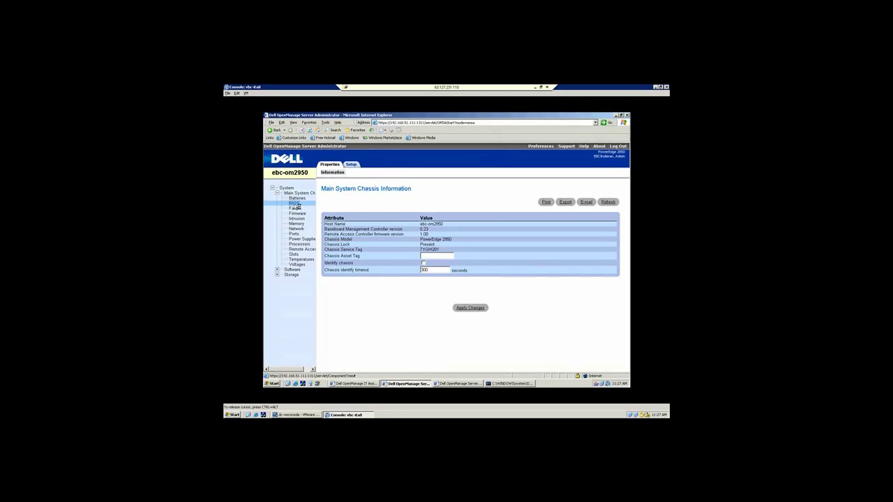
{"action": "left_click", "coordinate": [352, 165]}
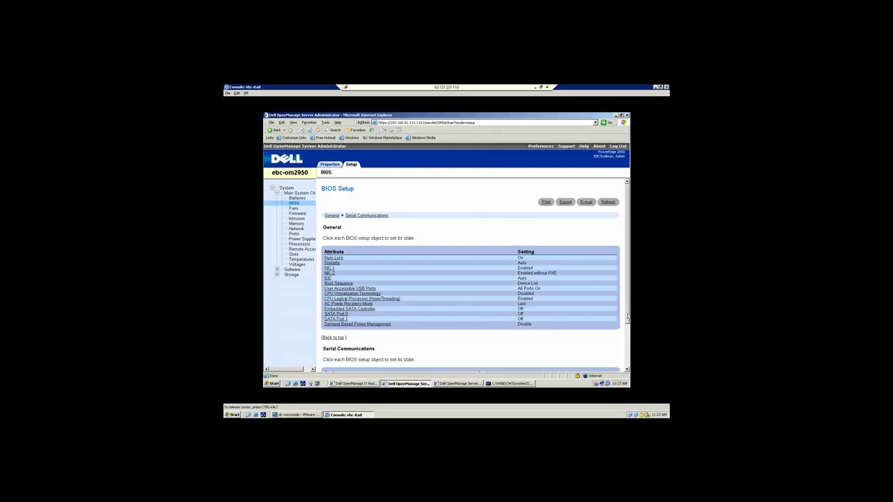
{"action": "left_click_drag", "start_coordinate": [630, 307], "coordinate": [627, 340]}
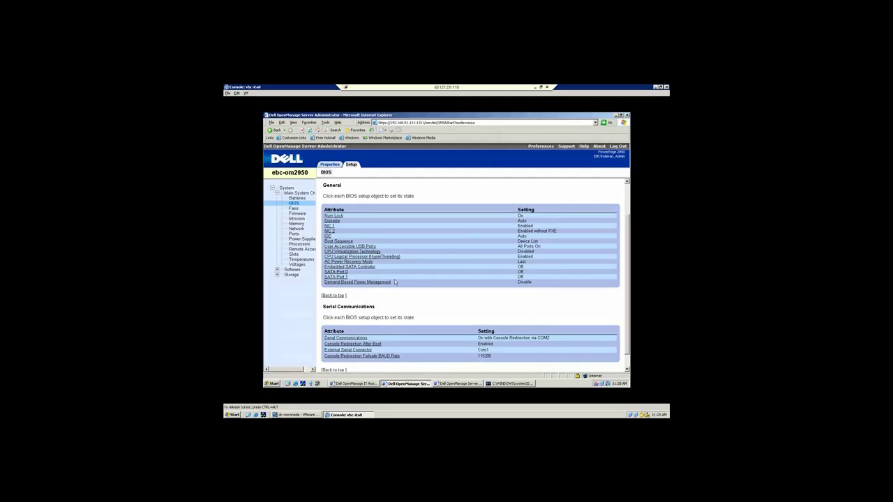
Examine the chassis memory details down to the individual DIMMs, and the network interfaces information.
{"action": "left_click", "coordinate": [296, 224]}
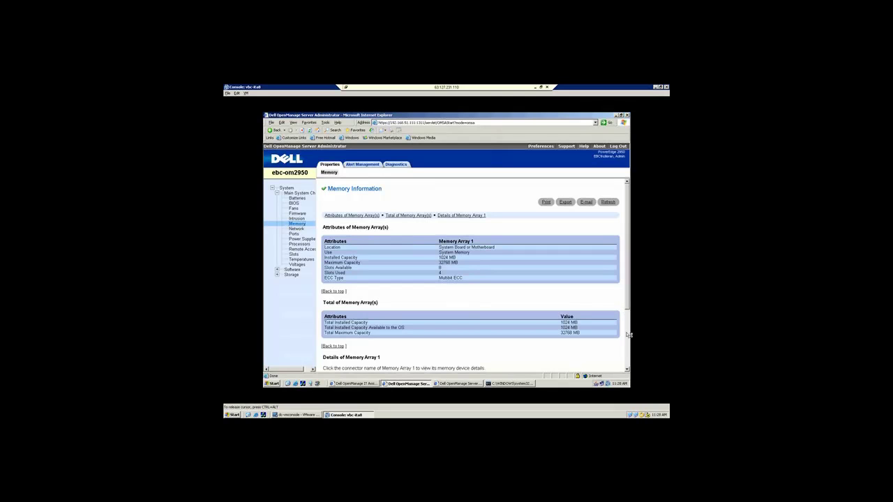
{"action": "scroll", "coordinate": [628, 351], "scroll_direction": "down", "scroll_amount": 1}
{"action": "scroll", "coordinate": [628, 351], "scroll_direction": "down", "scroll_amount": 3}
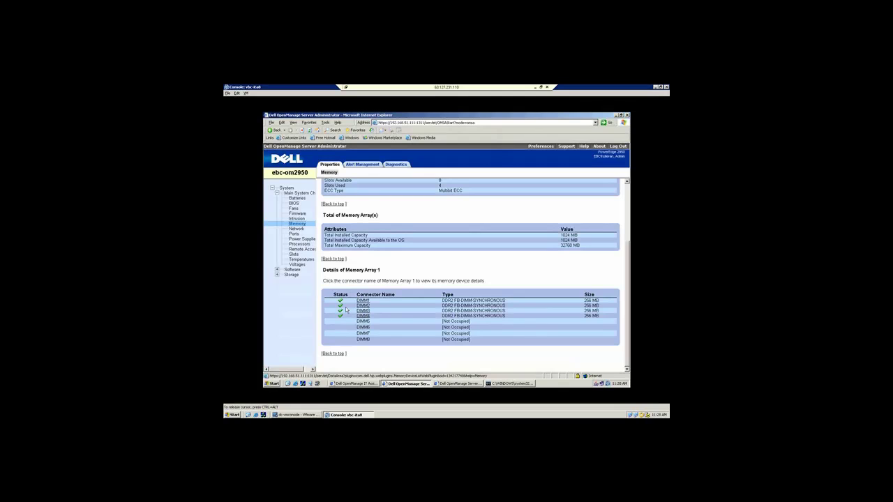
{"action": "left_click", "coordinate": [297, 229]}
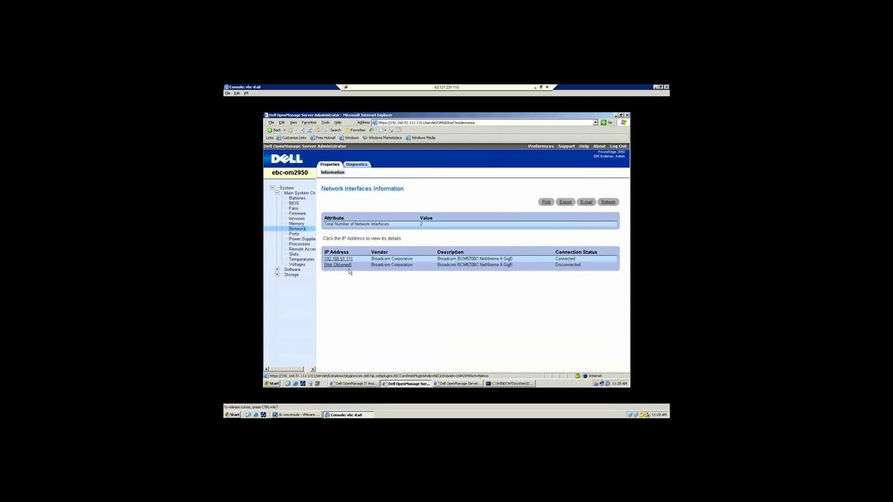
Examine the Remote Access information, its LAN configuration and the list of remote access users.
{"action": "left_click", "coordinate": [302, 251]}
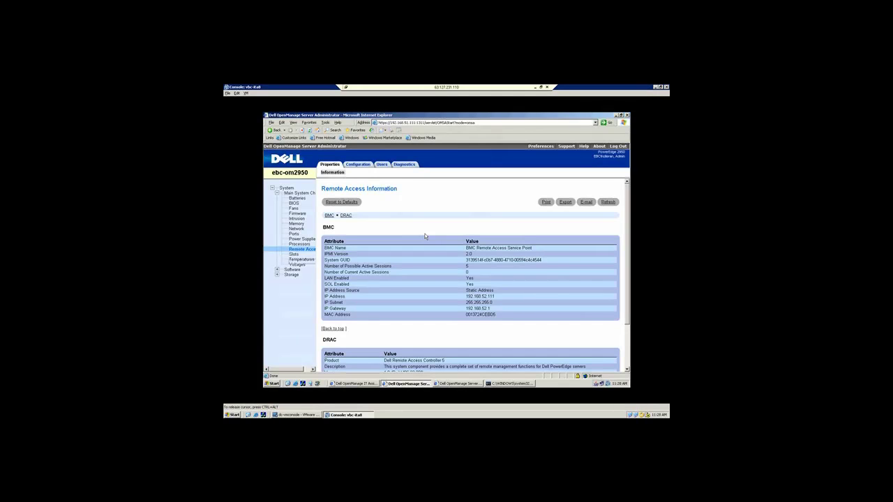
{"action": "left_click", "coordinate": [357, 164]}
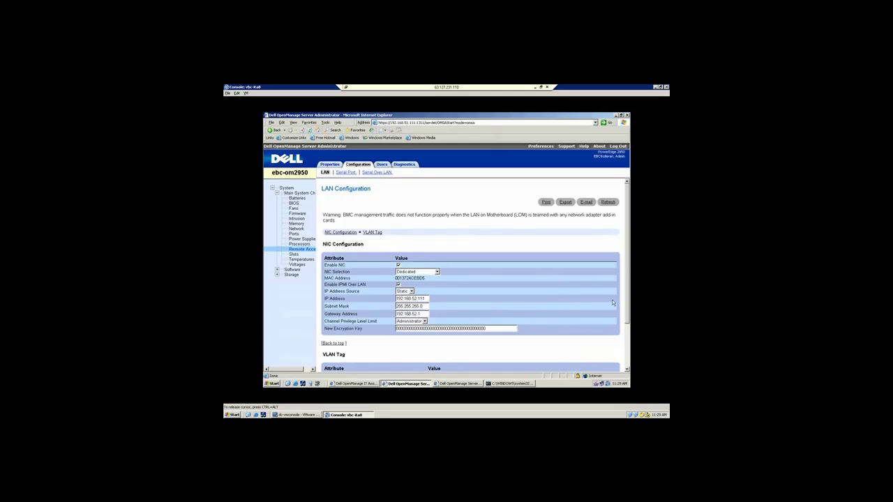
{"action": "left_click_drag", "start_coordinate": [627, 305], "coordinate": [626, 325]}
{"action": "scroll", "coordinate": [492, 336], "scroll_direction": "up", "scroll_amount": 3}
{"action": "left_click", "coordinate": [384, 164]}
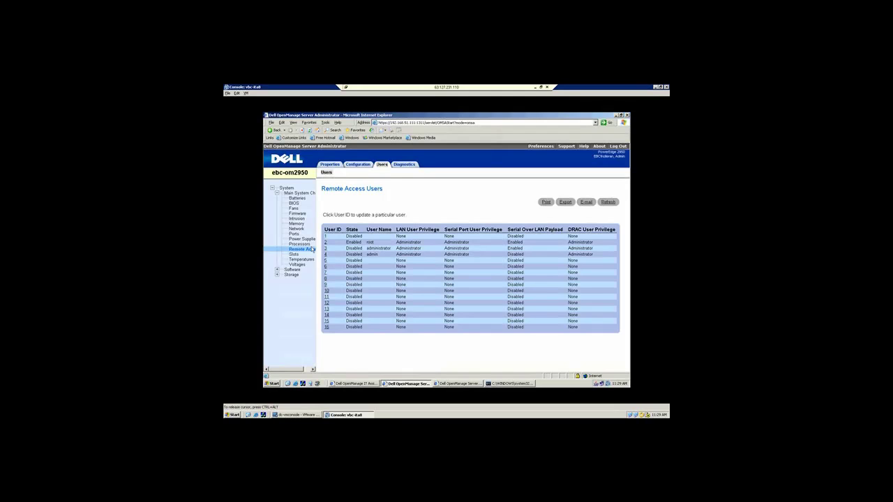
Expand the storage components down to the MD1000 enclosure and view the virtual disks on the PERC 5/E Adapter.
{"action": "left_click", "coordinate": [277, 275]}
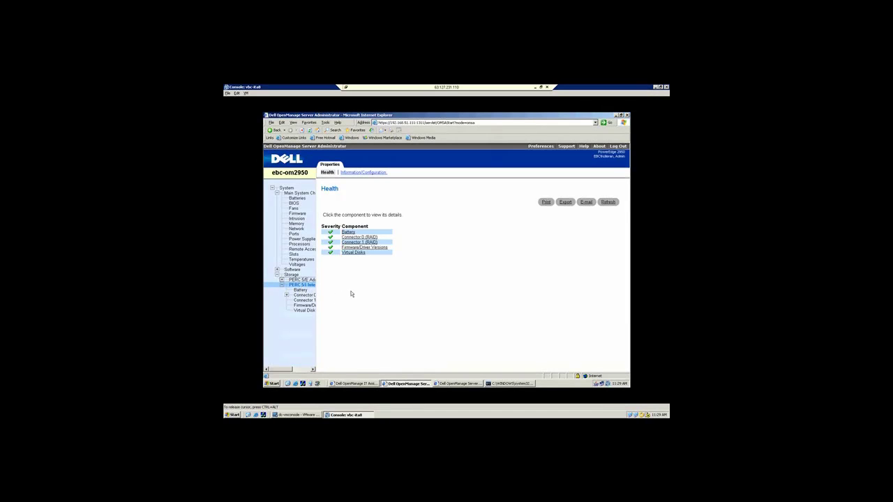
{"action": "left_click", "coordinate": [282, 280]}
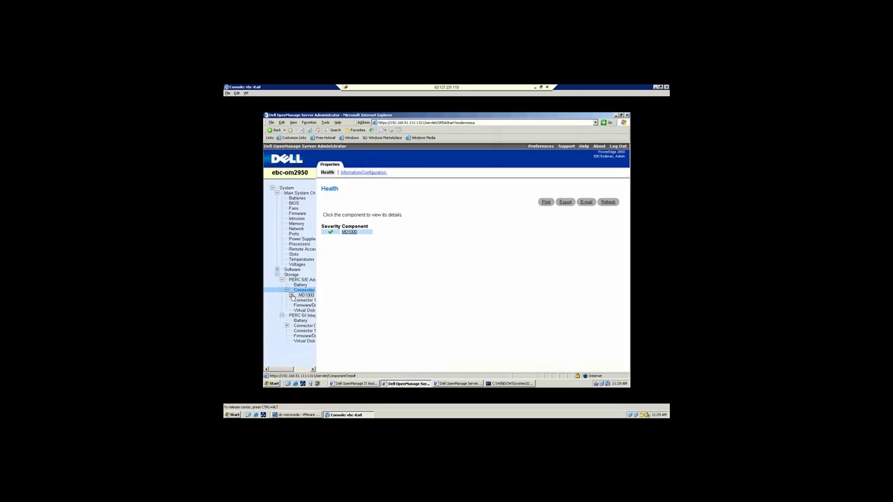
{"action": "left_click", "coordinate": [291, 295]}
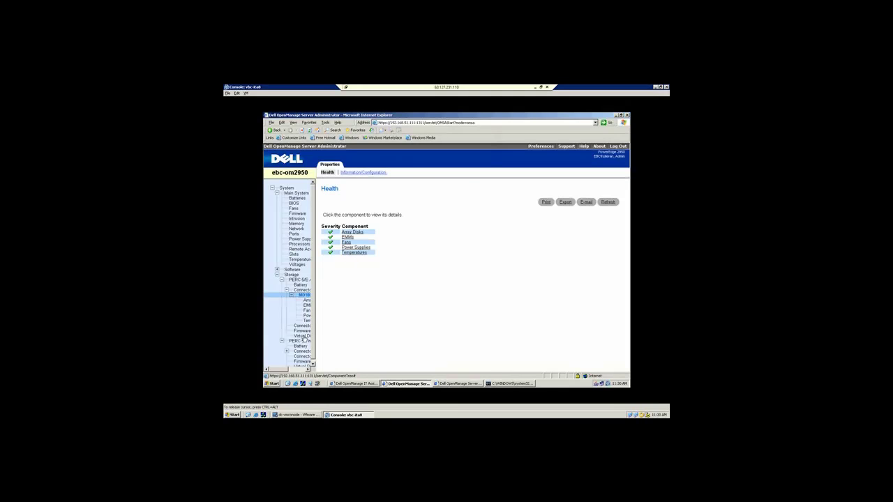
{"action": "left_click", "coordinate": [303, 336]}
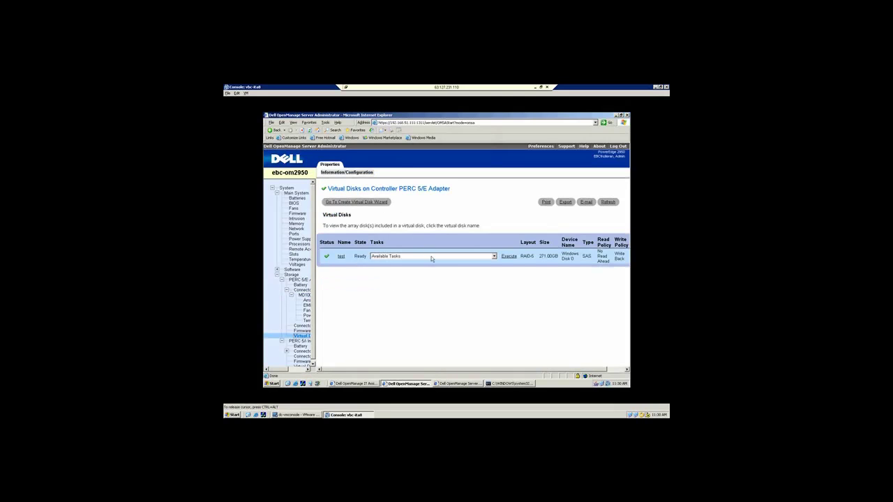
Walk through reconfiguring the virtual disk "test" with Array Disks 0:0:5 and 0:0:6 added and RAID-5 as the level, and exit the wizard.
{"action": "left_click", "coordinate": [431, 257]}
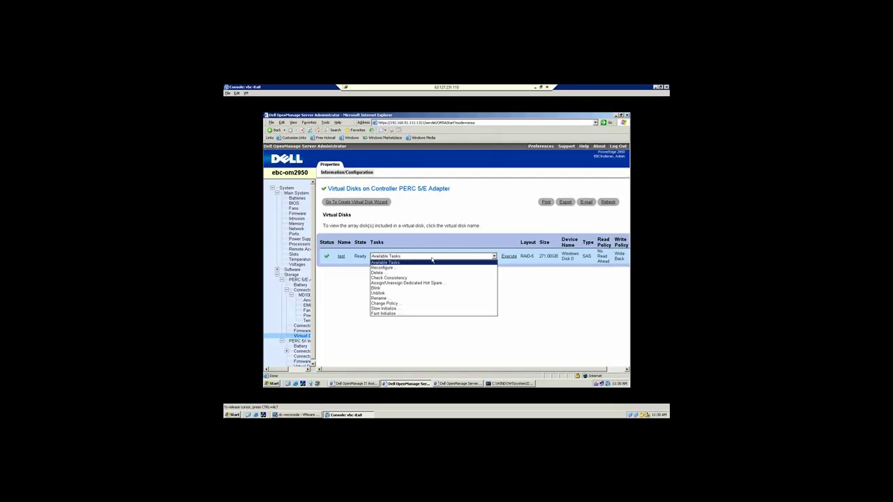
{"action": "left_click", "coordinate": [402, 269]}
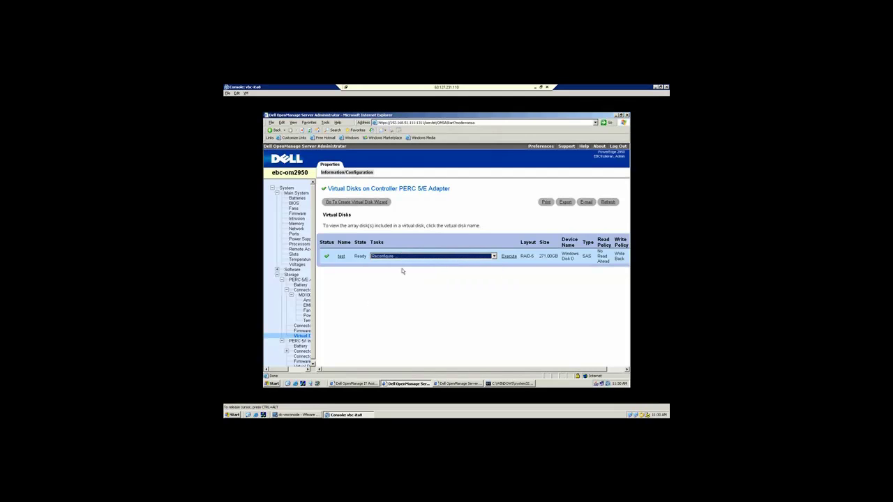
{"action": "left_click", "coordinate": [508, 256]}
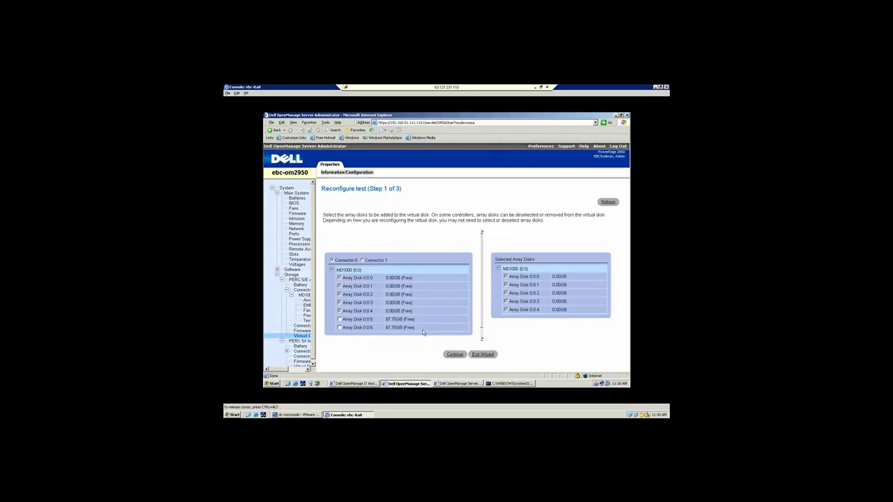
{"action": "left_click", "coordinate": [457, 356]}
{"action": "left_click", "coordinate": [340, 319]}
{"action": "left_click", "coordinate": [340, 327]}
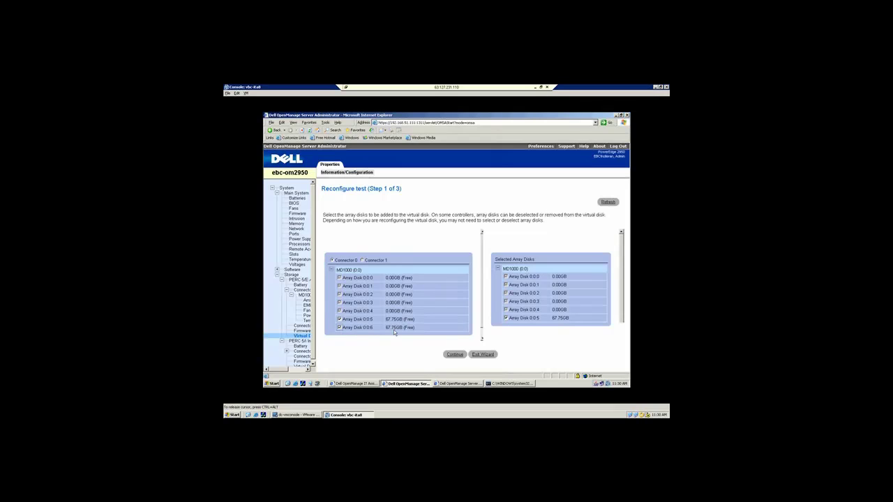
{"action": "left_click", "coordinate": [455, 356]}
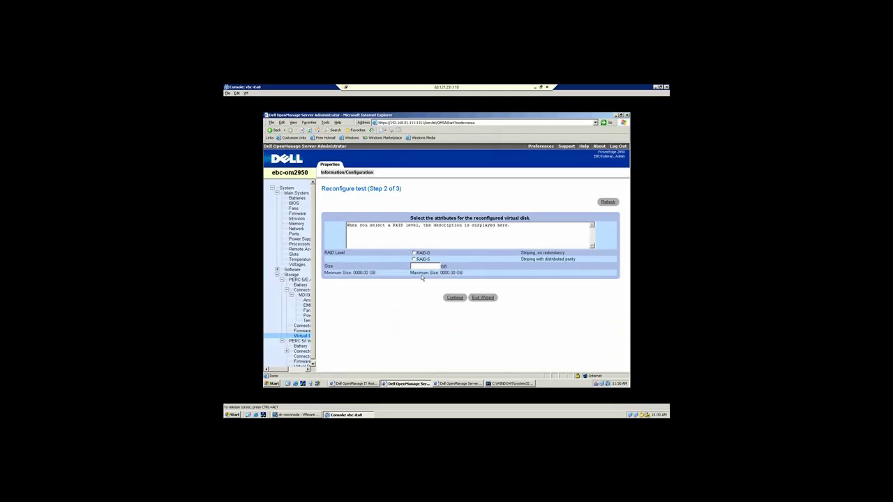
{"action": "left_click", "coordinate": [414, 259]}
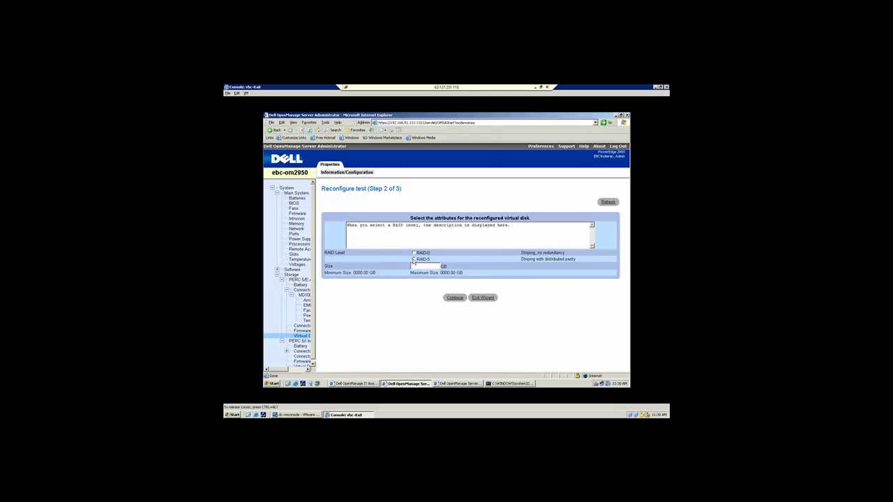
{"action": "left_click", "coordinate": [481, 297]}
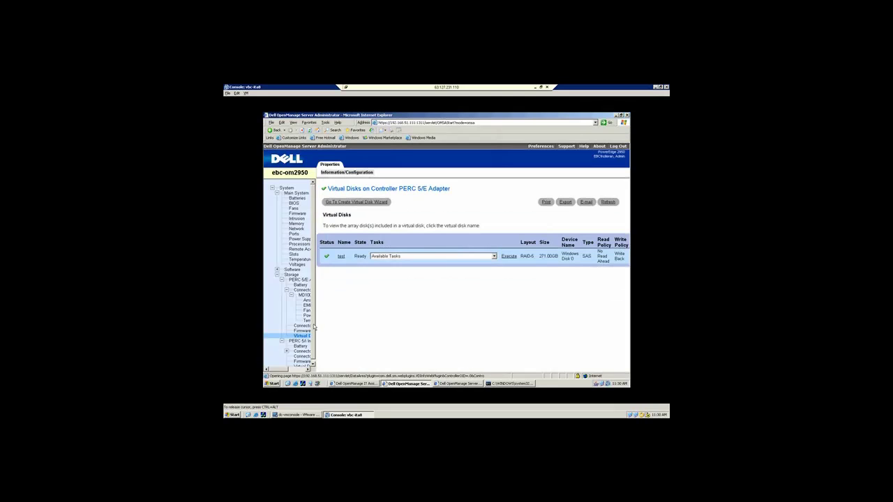
Review the available tasks for the "test" virtual disk and for Virtual Disk 0 on the PERC 5/i Integrated controller.
{"action": "left_click", "coordinate": [416, 257]}
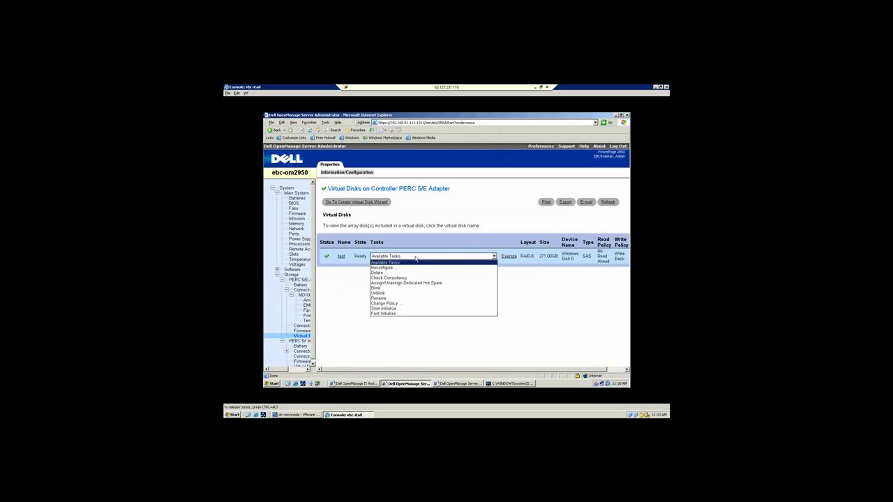
{"action": "left_click", "coordinate": [467, 263]}
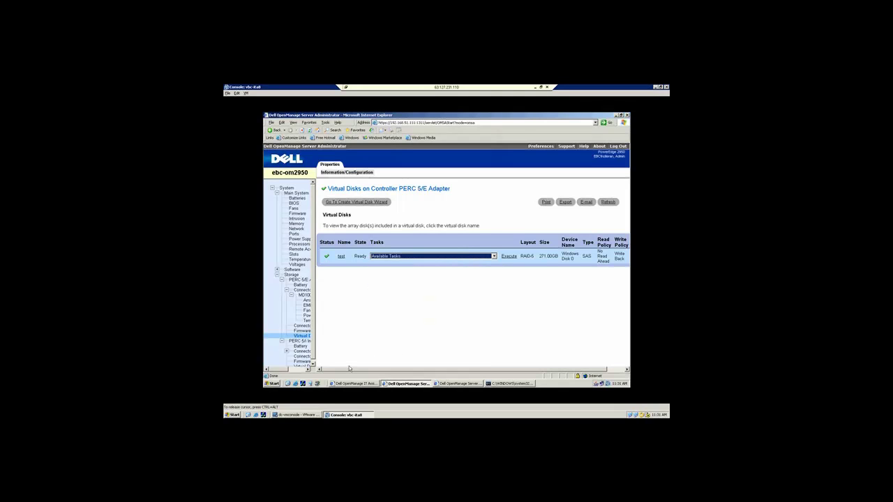
{"action": "left_click", "coordinate": [301, 342]}
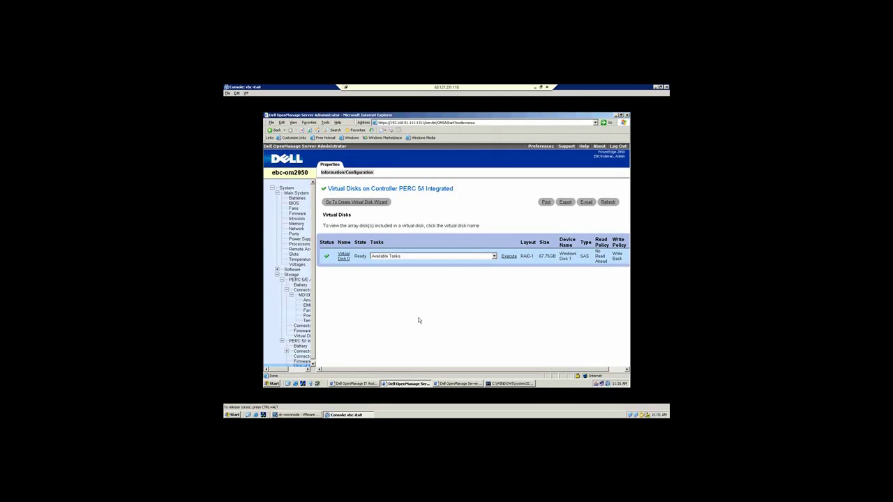
{"action": "left_click", "coordinate": [449, 258]}
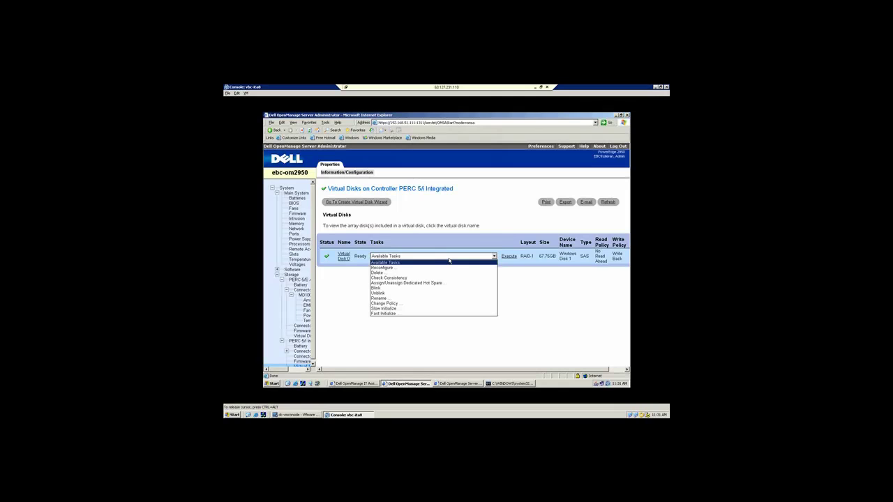
{"action": "left_click", "coordinate": [450, 261]}
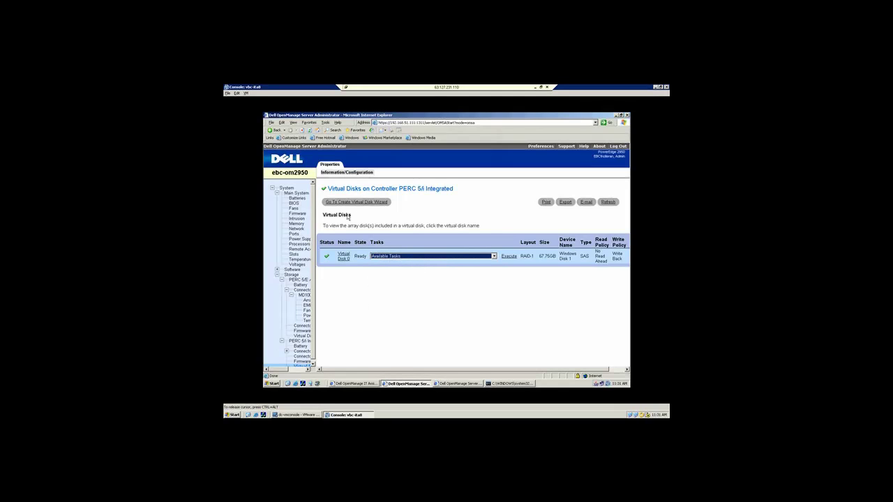